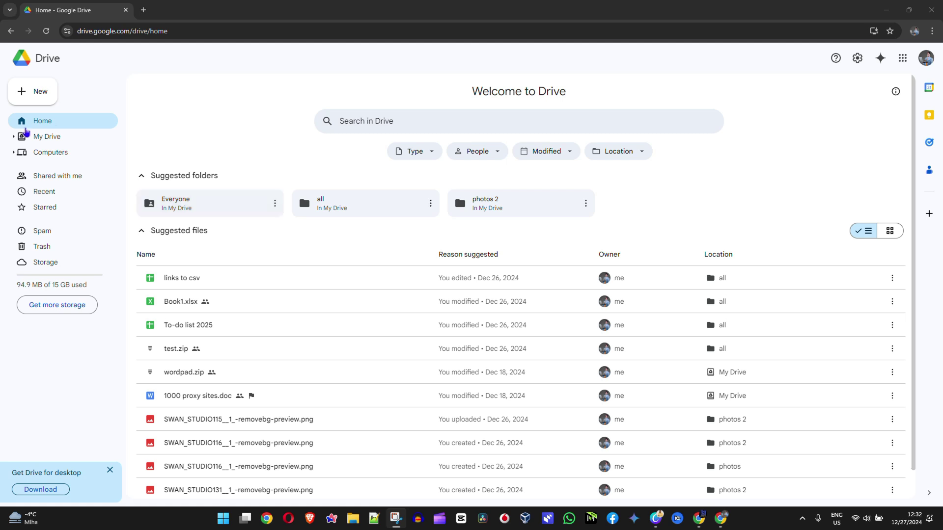
Open My Drive's Everyone folder and select the shortcut subfolder.
{"action": "left_click", "coordinate": [46, 137]}
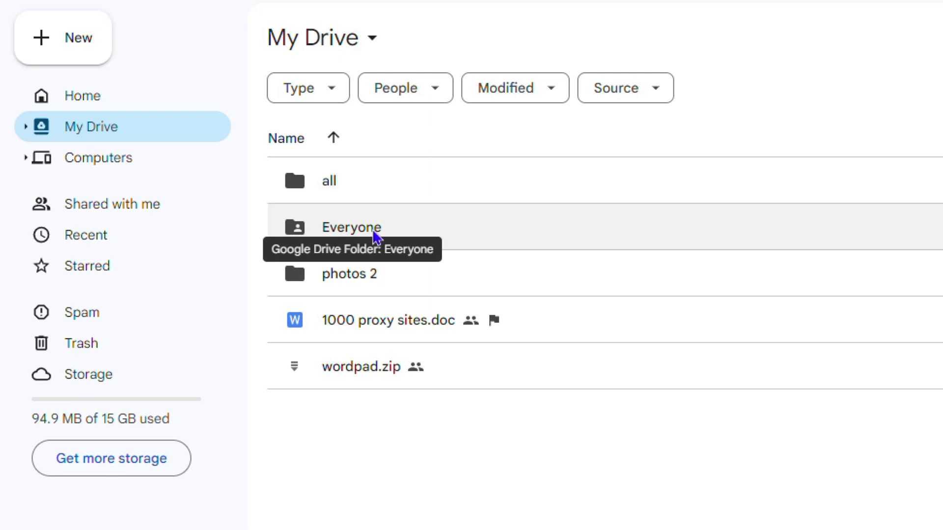
{"action": "double_click", "coordinate": [376, 237]}
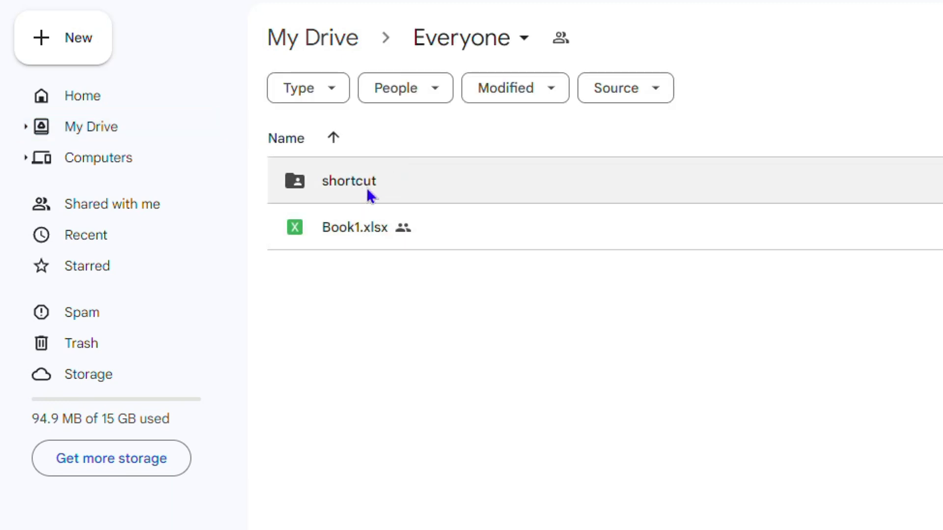
{"action": "left_click", "coordinate": [690, 197]}
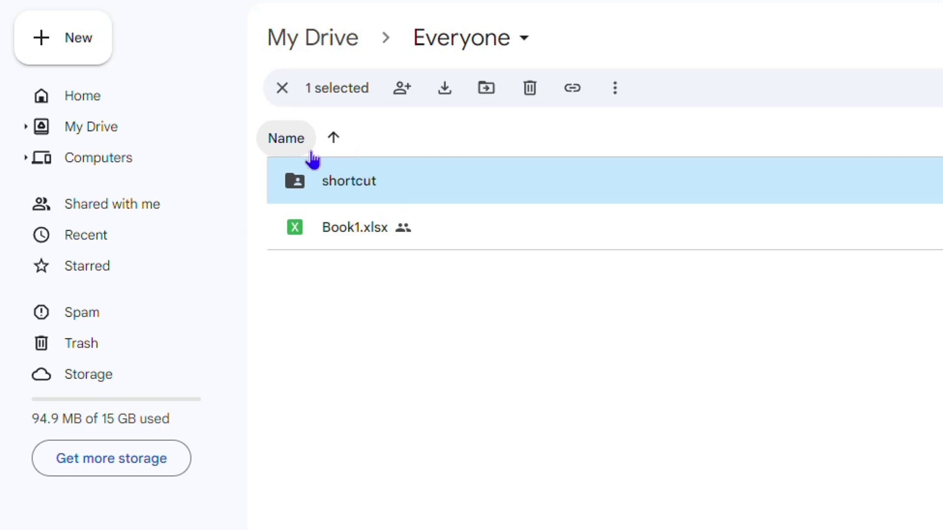
Start adding a Drive shortcut to the shortcut folder through its Organize menu.
{"action": "right_click", "coordinate": [348, 188]}
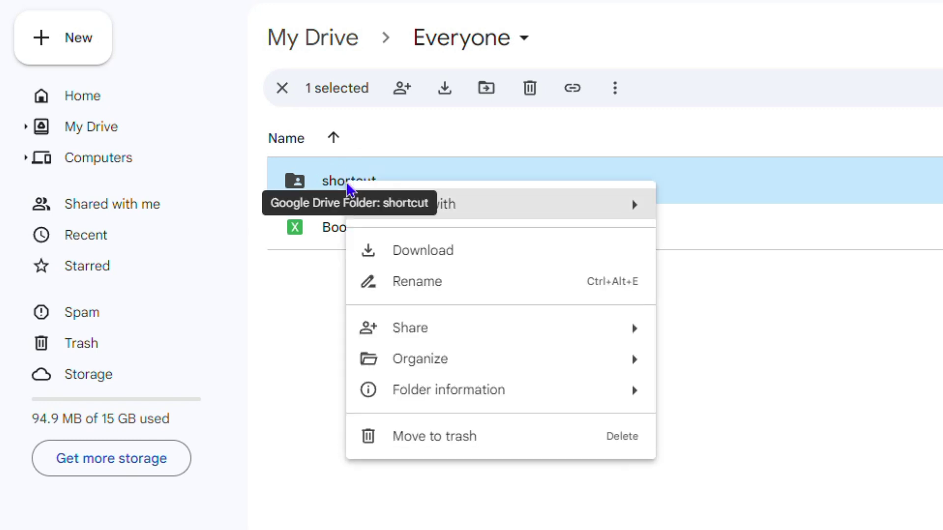
{"action": "mouse_move", "coordinate": [508, 375]}
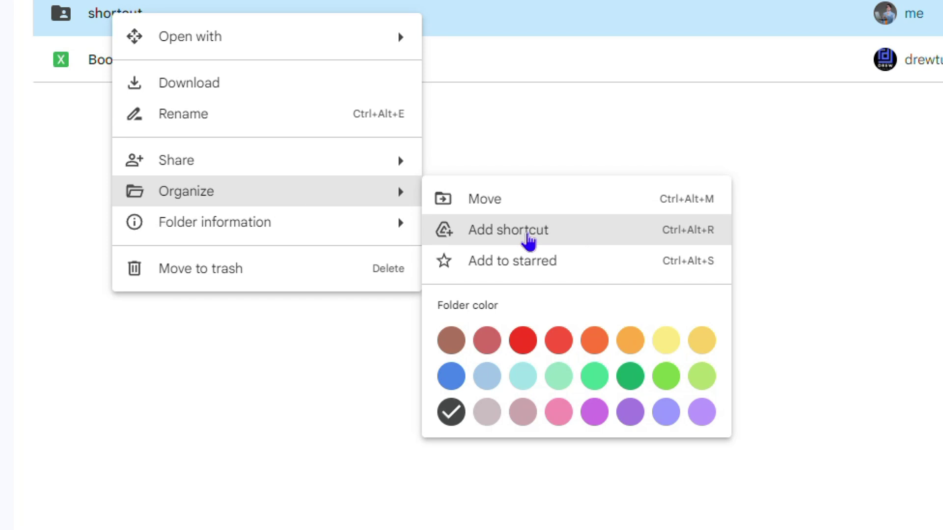
{"action": "left_click", "coordinate": [528, 239]}
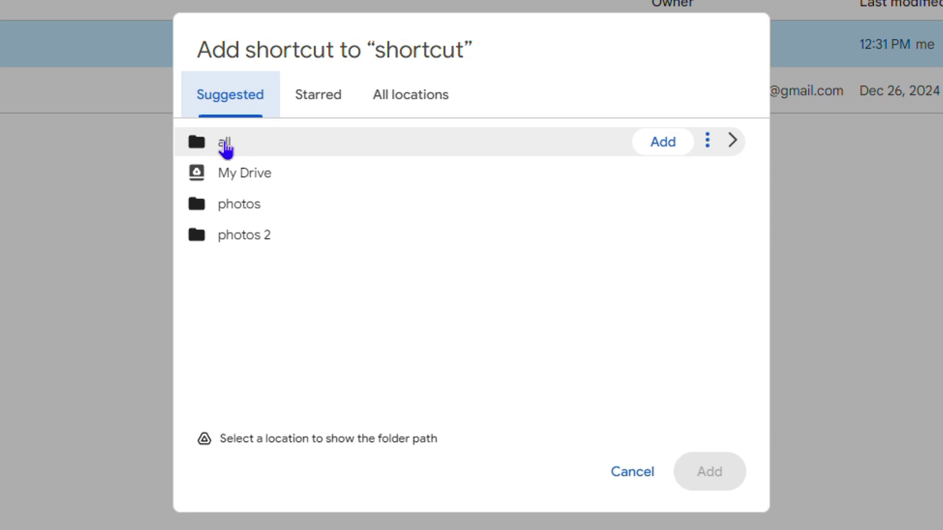
Place the shortcut in the suggested 'all' folder and confirm.
{"action": "left_click", "coordinate": [232, 143]}
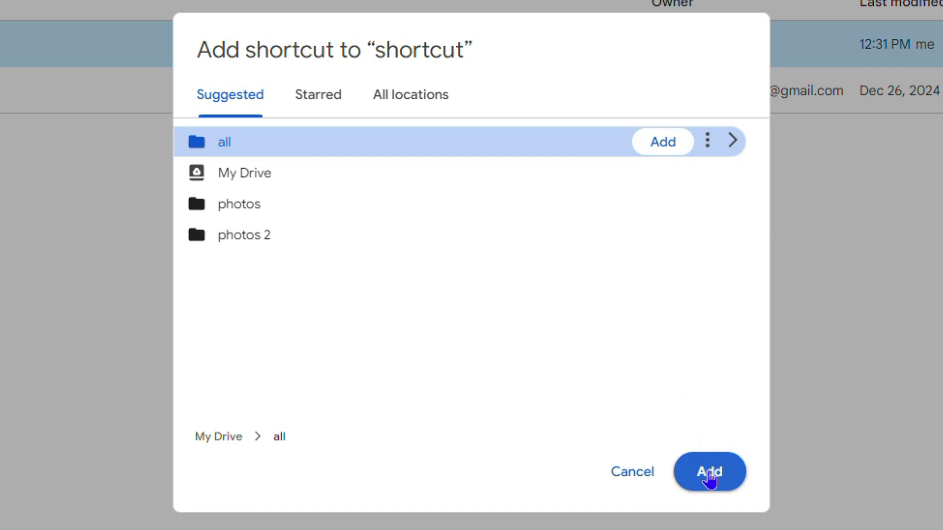
{"action": "left_click", "coordinate": [711, 474]}
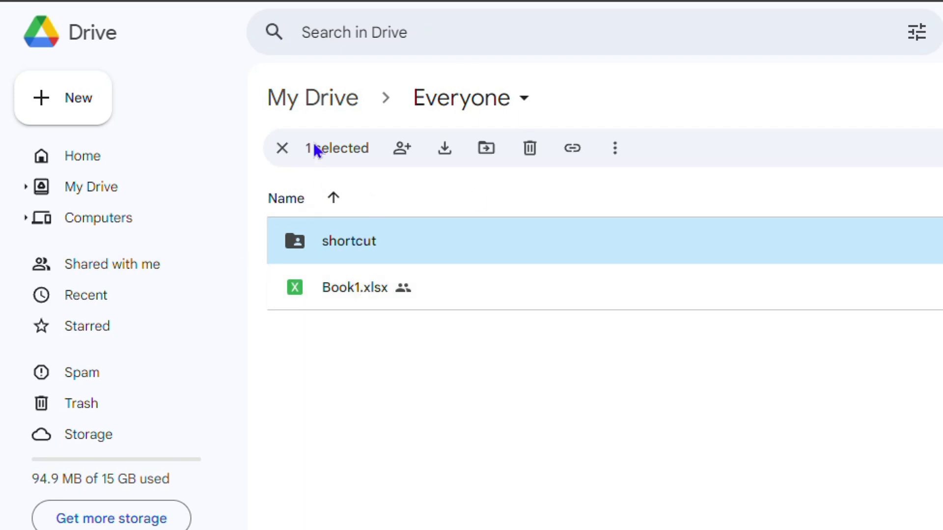
Open the new shortcut in My Drive > all to confirm it reaches Everyone > shortcut.
{"action": "left_click", "coordinate": [310, 97]}
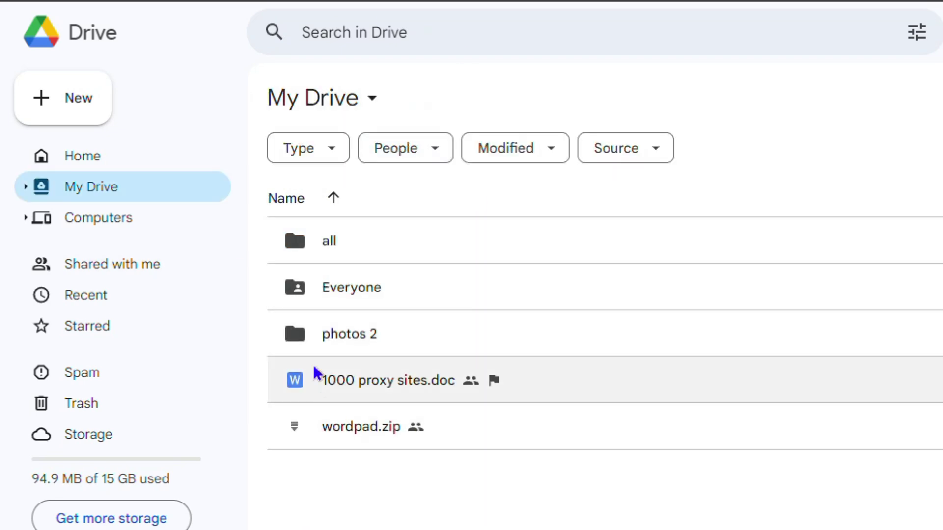
{"action": "double_click", "coordinate": [343, 252]}
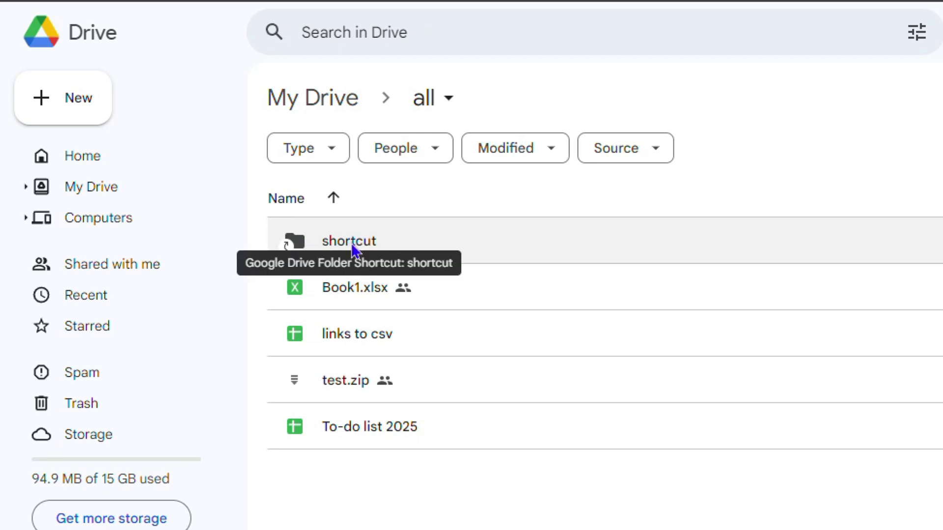
{"action": "mouse_move", "coordinate": [289, 251]}
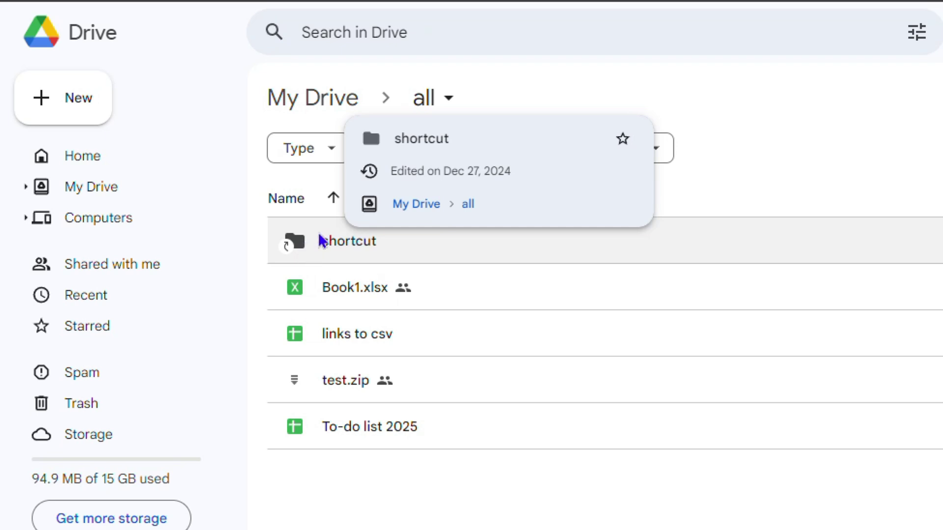
{"action": "double_click", "coordinate": [347, 248]}
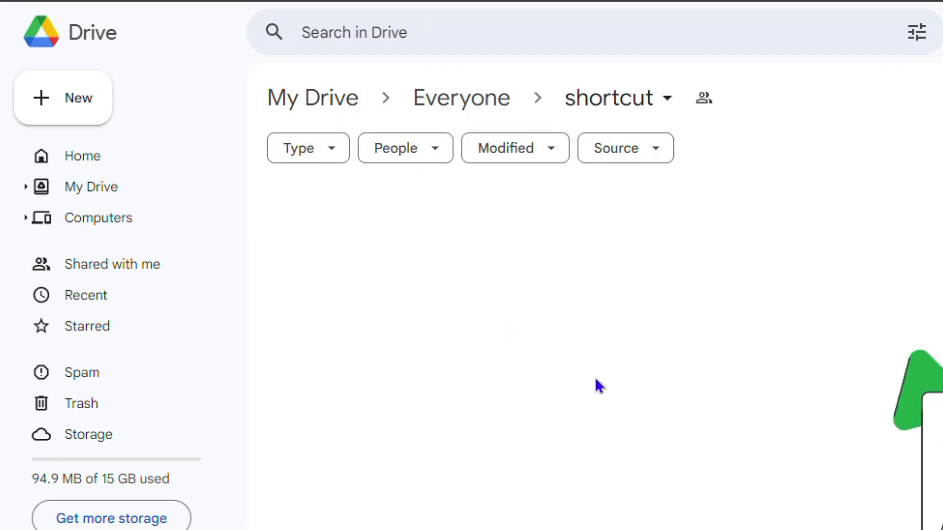
Navigate from My Drive through Everyone into the shortcut folder.
{"action": "left_click", "coordinate": [95, 190]}
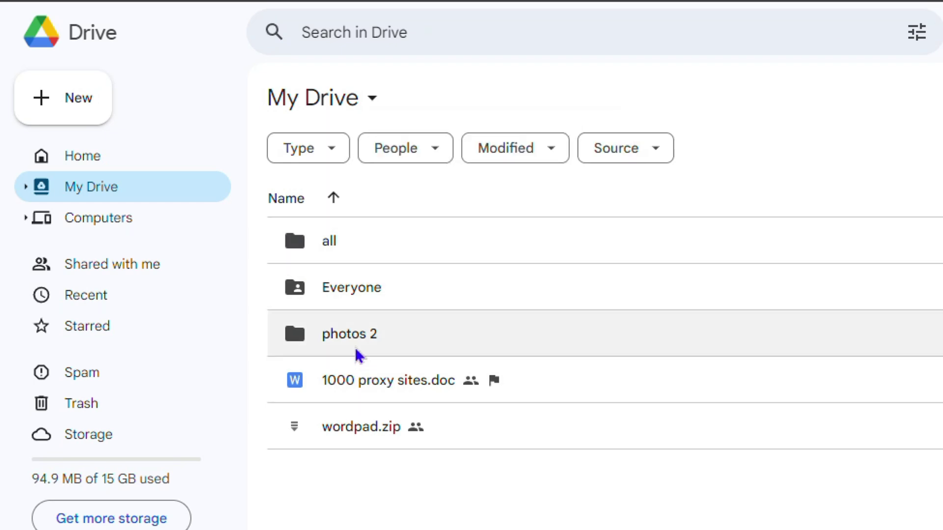
{"action": "double_click", "coordinate": [356, 292]}
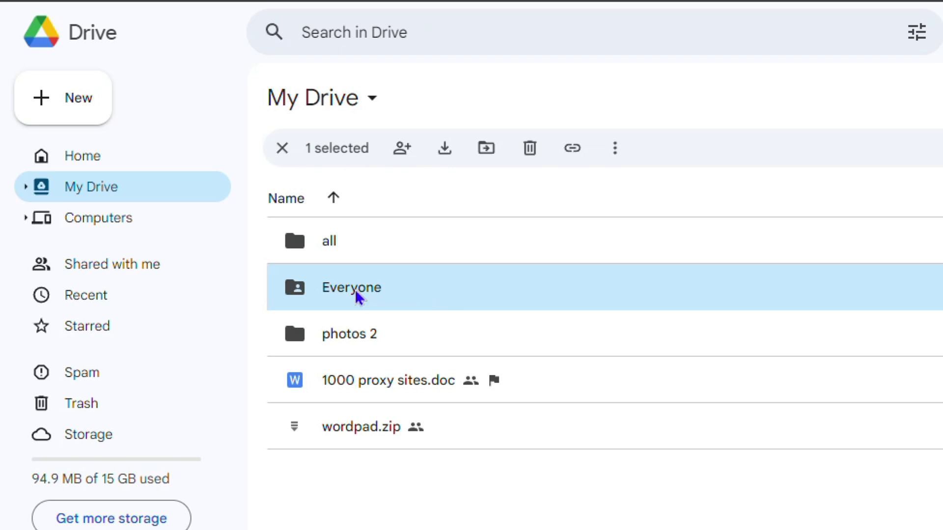
{"action": "left_click", "coordinate": [355, 244]}
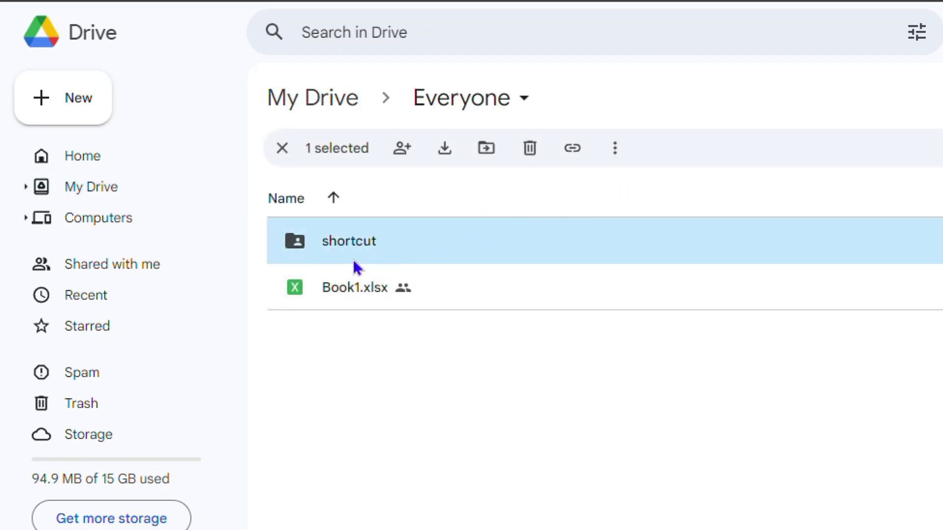
{"action": "double_click", "coordinate": [366, 242]}
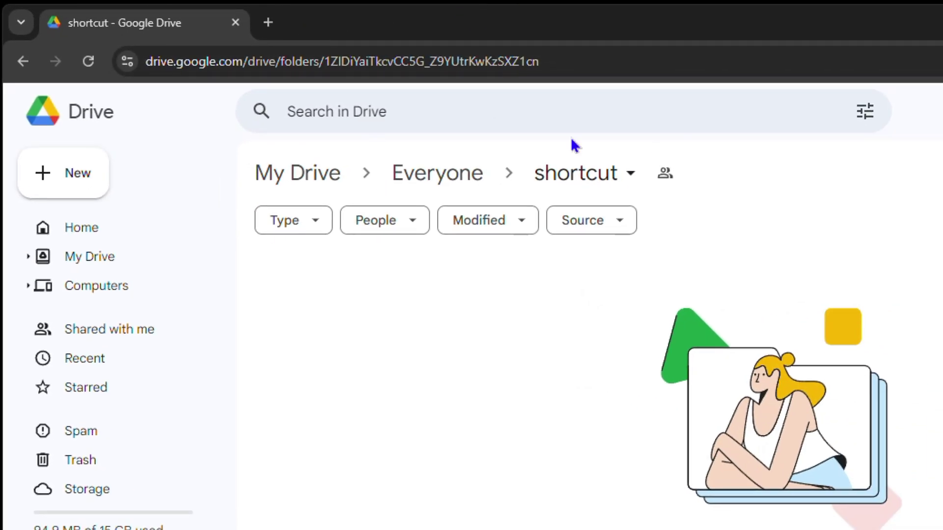
Select the shortcut folder's full web address in Chrome's address bar.
{"action": "left_click", "coordinate": [568, 64]}
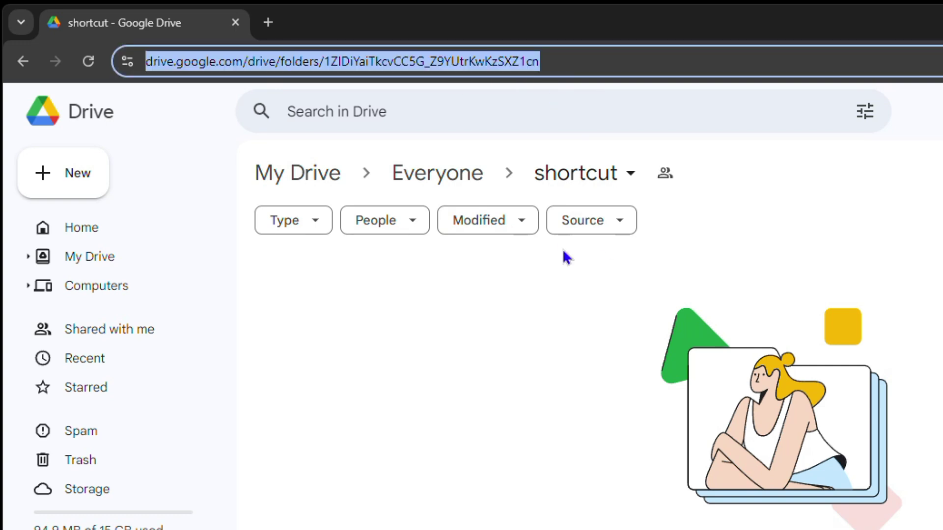
{"action": "left_click", "coordinate": [563, 252]}
{"action": "left_click", "coordinate": [568, 63]}
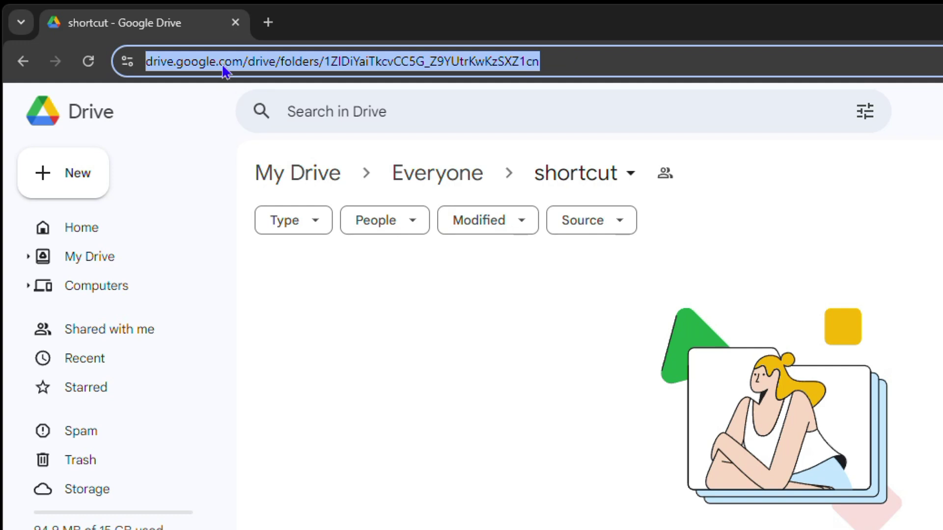
Drag the folder's URL onto the desktop to create the 'shortcut - Google Drive' link.
{"action": "left_click_drag", "start_coordinate": [225, 70], "coordinate": [266, 224]}
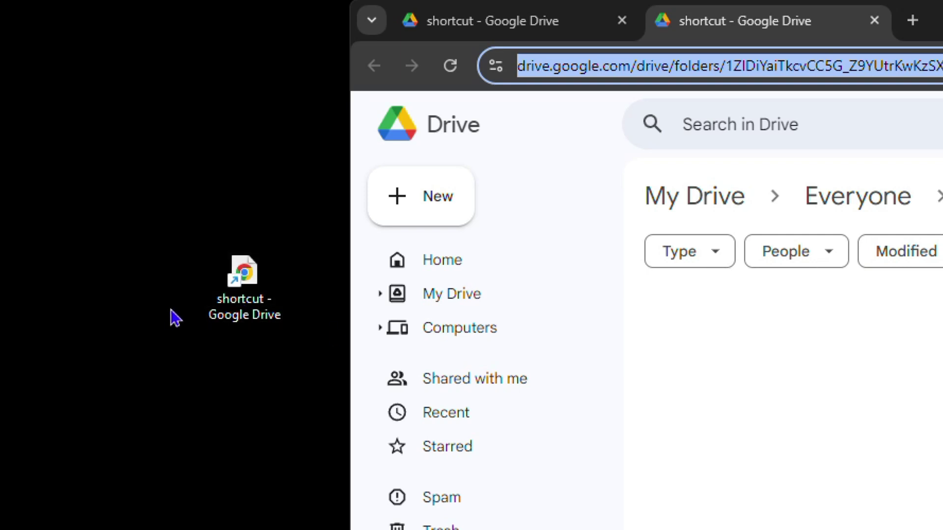
Open the desktop link's properties and its Change Icon dialog.
{"action": "right_click", "coordinate": [239, 296]}
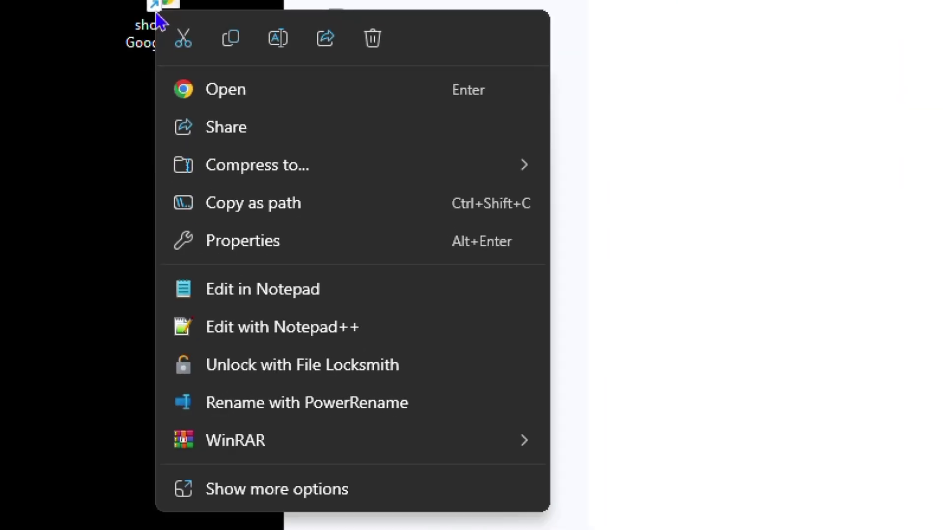
{"action": "left_click", "coordinate": [265, 250]}
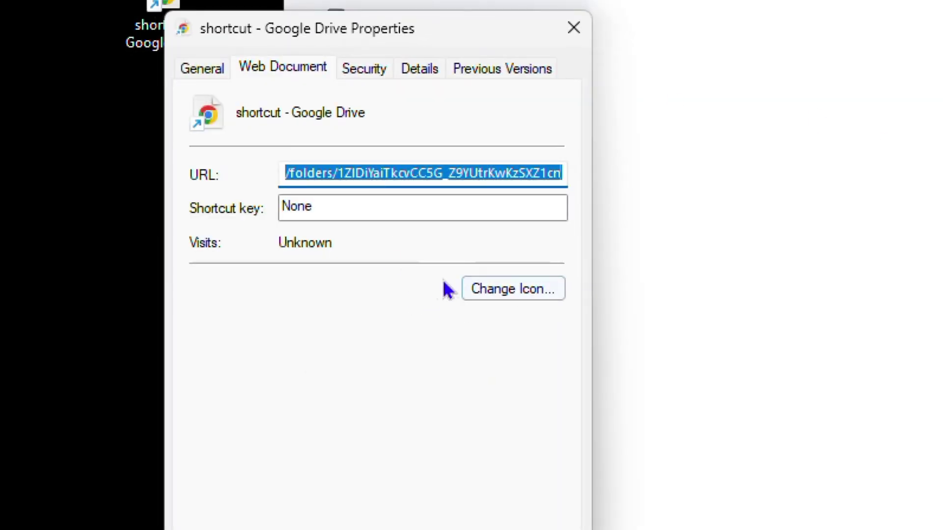
{"action": "left_click", "coordinate": [511, 289]}
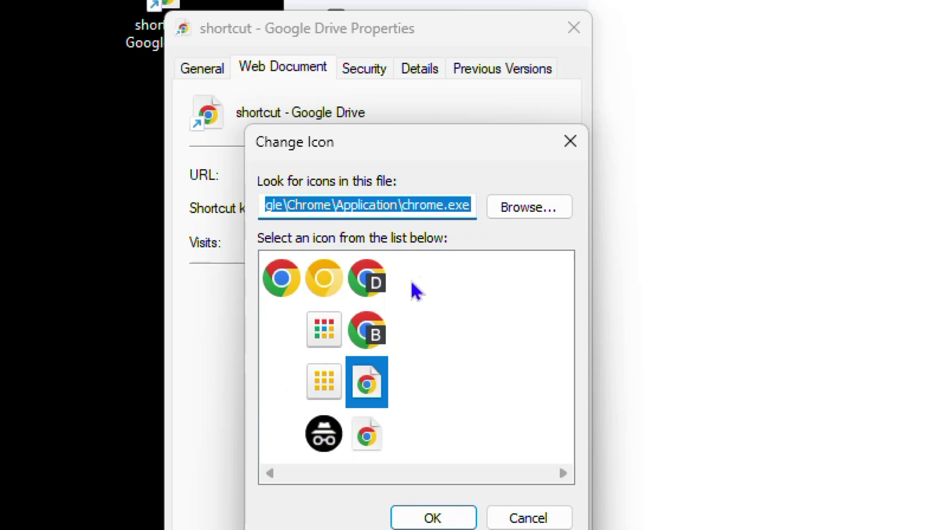
Browse Downloads for an icon file, find none, and cancel back to Chrome's icons.
{"action": "left_click", "coordinate": [536, 208]}
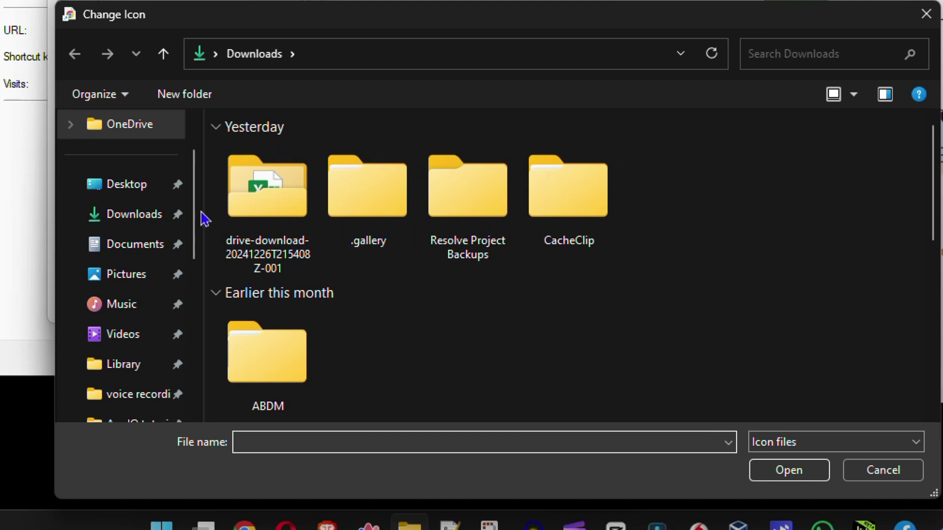
{"action": "left_click", "coordinate": [182, 222]}
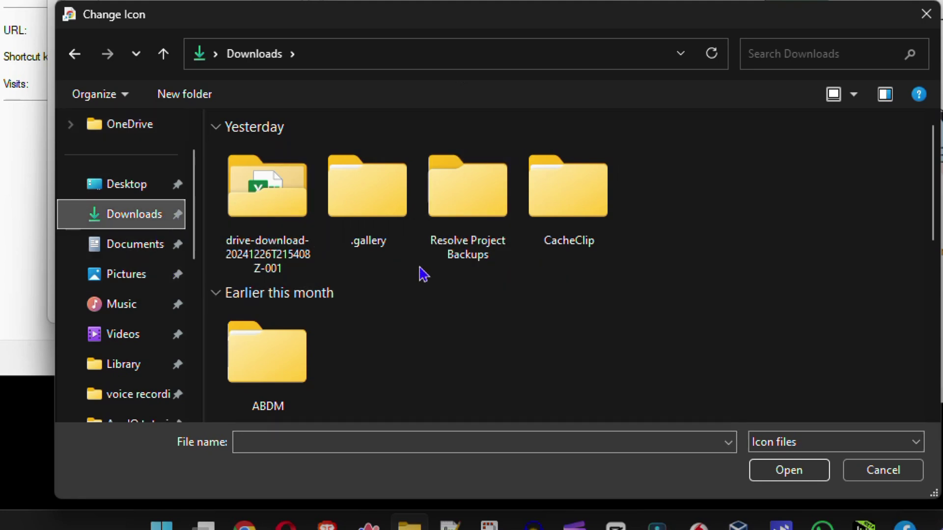
{"action": "scroll", "coordinate": [632, 295], "scroll_direction": "down", "scroll_amount": 5}
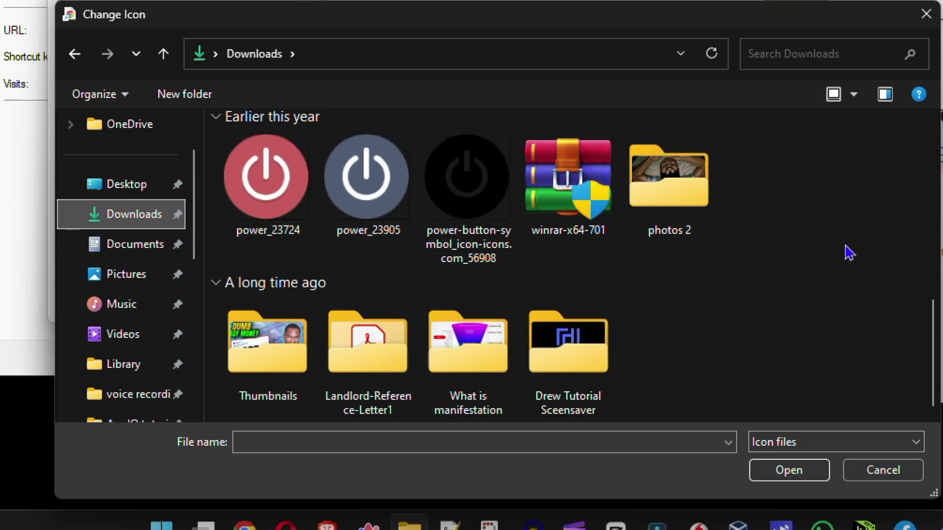
{"action": "left_click", "coordinate": [883, 471]}
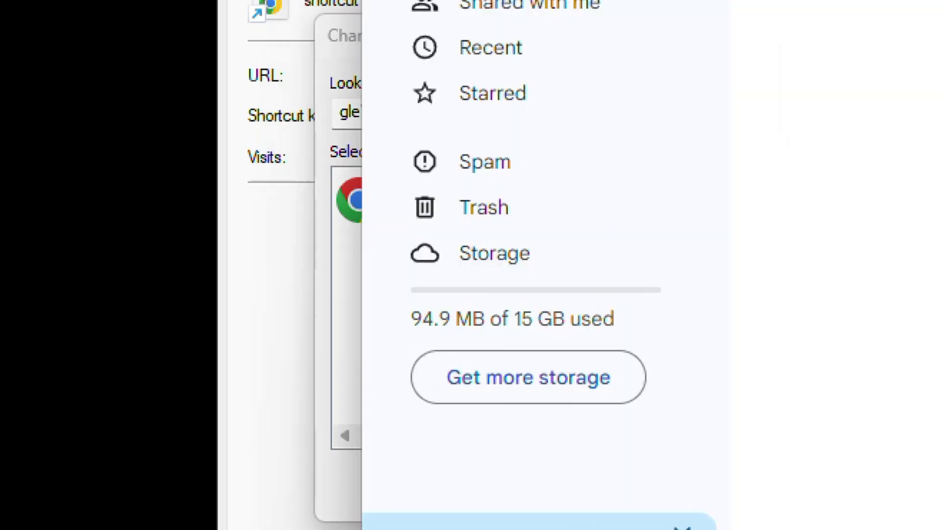
In a new tab, search Google for 'icons', then search icon-icons.com for 'folder'.
{"action": "left_click", "coordinate": [560, 55]}
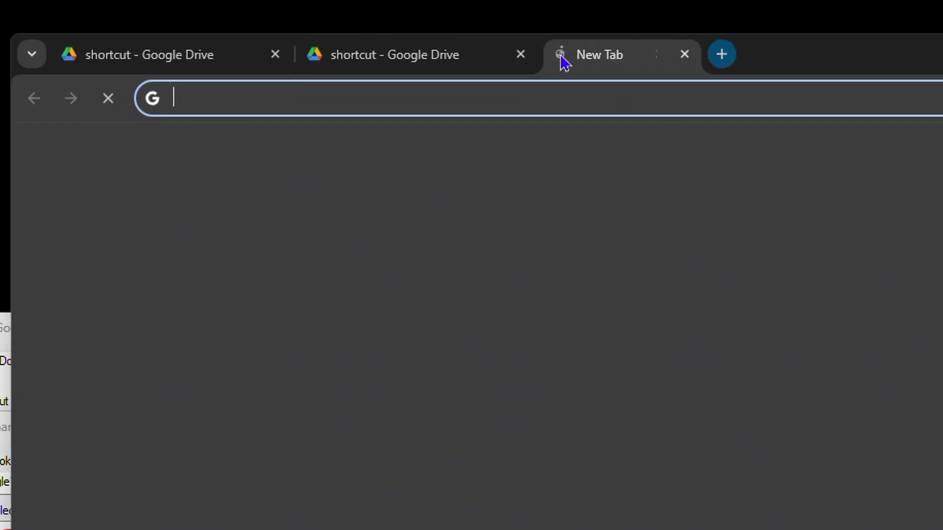
{"action": "type", "text": "ico"}
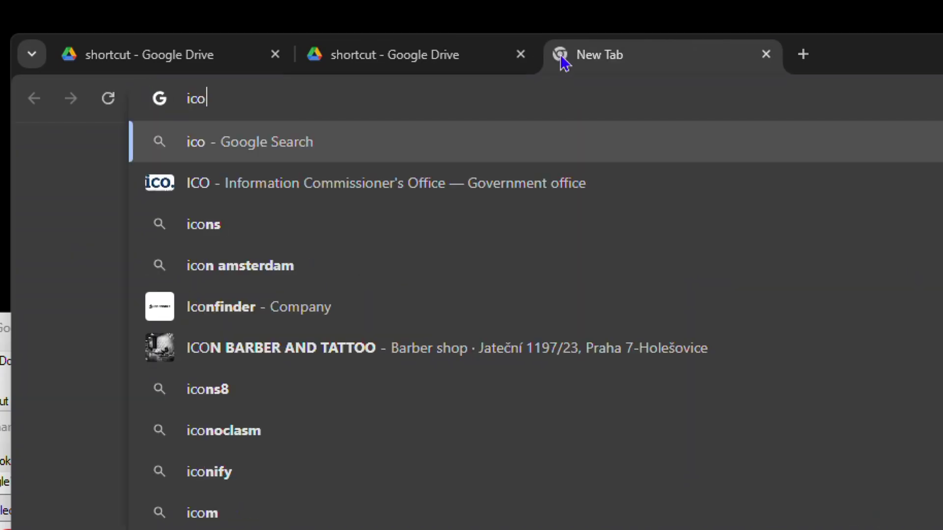
{"action": "type", "text": "ns co"}
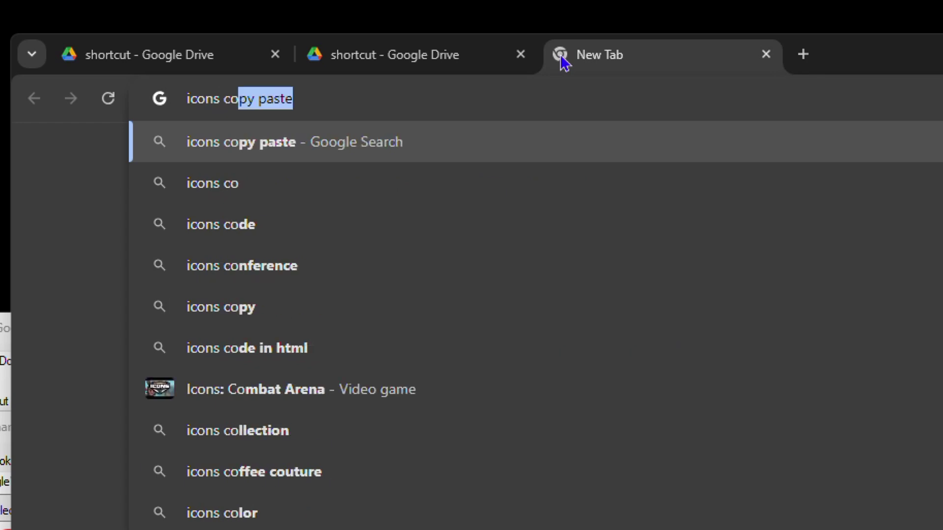
{"action": "key", "text": "BackSpace"}
{"action": "key", "text": "BackSpace"}
{"action": "type", "text": "u"}
{"action": "key", "text": "BackSpace"}
{"action": "key", "text": "BackSpace"}
{"action": "key", "text": "BackSpace"}
{"action": "type", "text": "icons"}
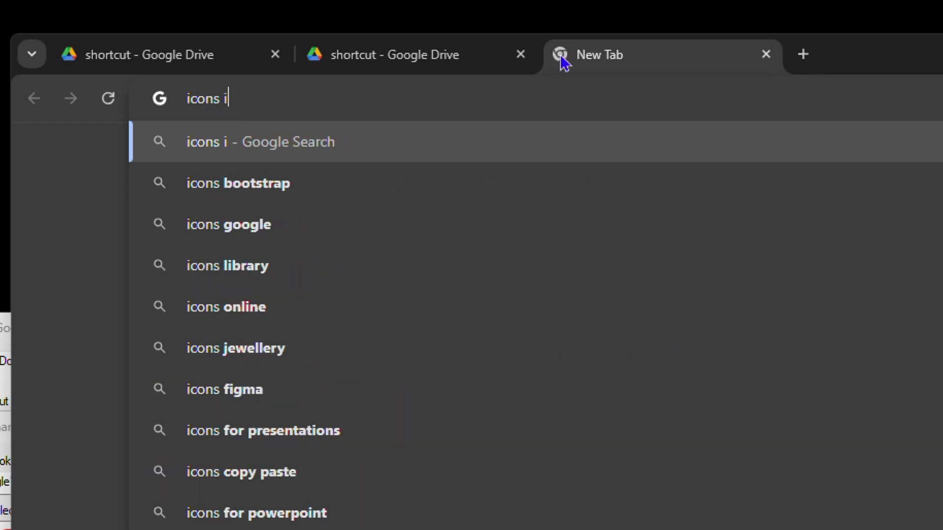
{"action": "key", "text": "Return"}
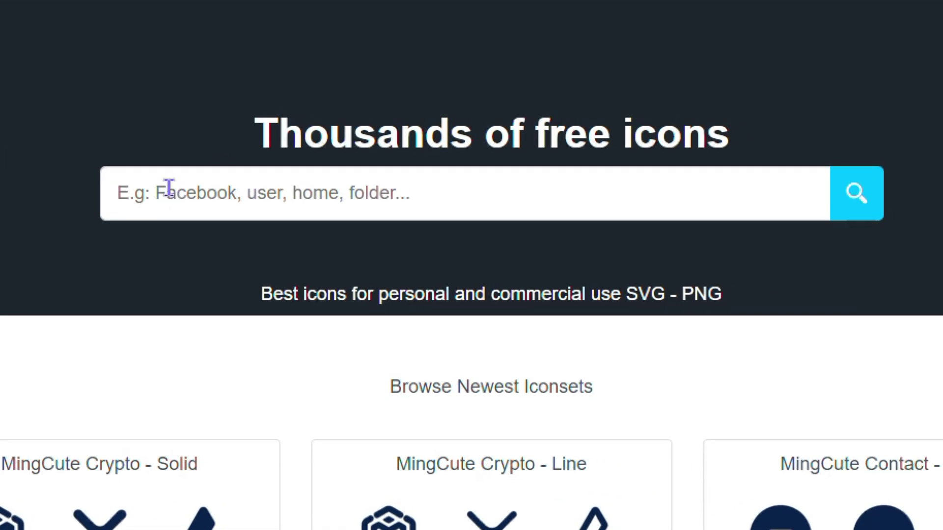
{"action": "type", "text": "folde"}
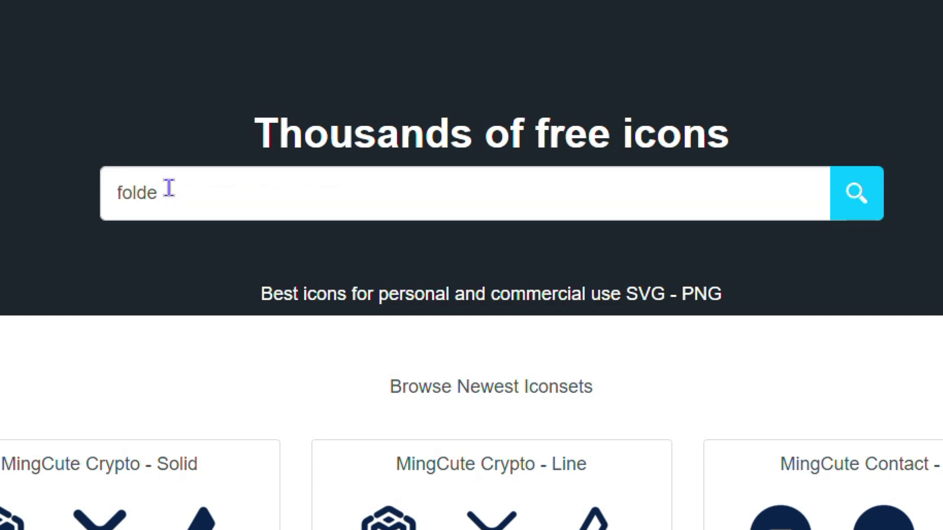
{"action": "type", "text": "r"}
{"action": "key", "text": "Return"}
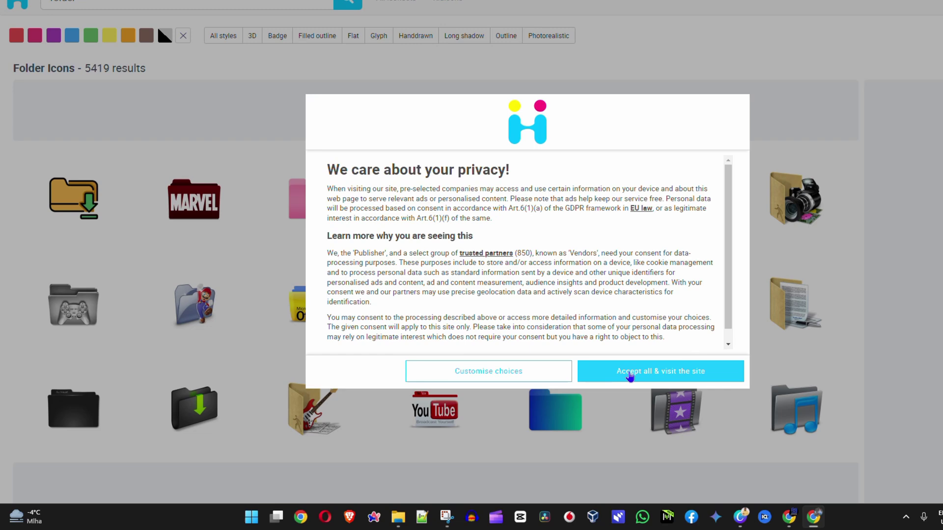
Accept the privacy notice and download the blue-green gradient Video folder blank icon as ICO.
{"action": "left_click", "coordinate": [633, 379]}
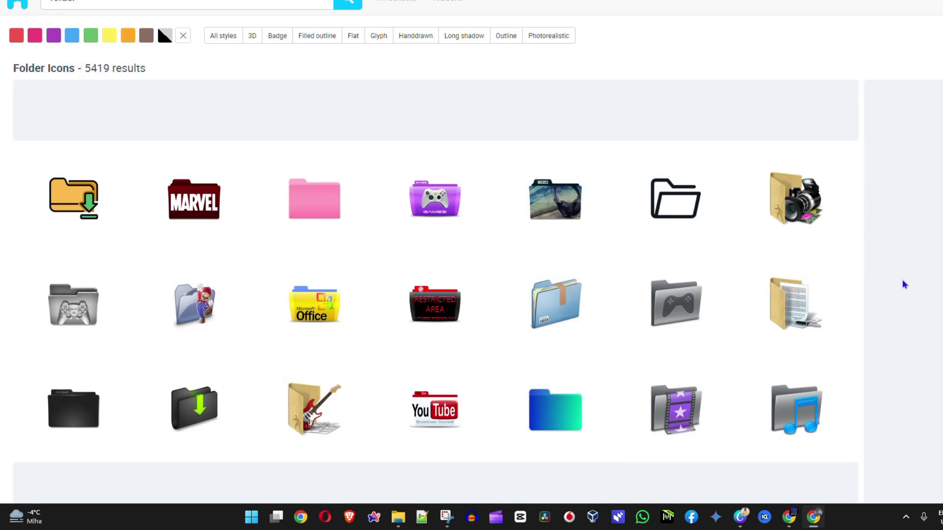
{"action": "scroll", "coordinate": [548, 399], "scroll_direction": "down", "scroll_amount": 5}
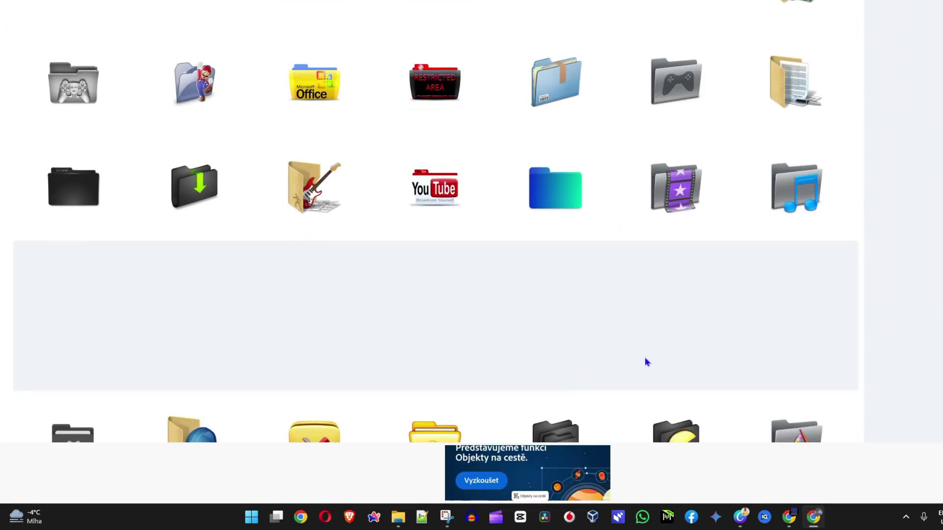
{"action": "scroll", "coordinate": [491, 201], "scroll_direction": "down", "scroll_amount": 4}
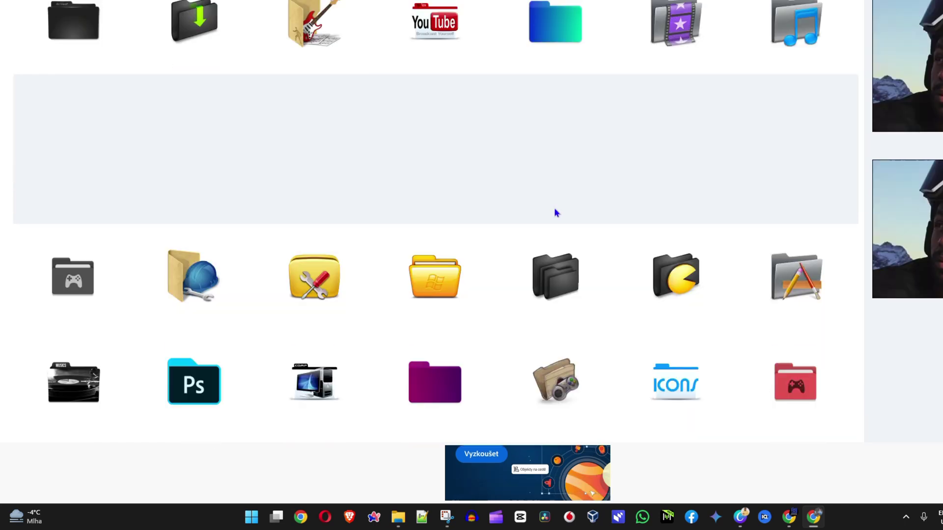
{"action": "scroll", "coordinate": [524, 231], "scroll_direction": "up", "scroll_amount": 5}
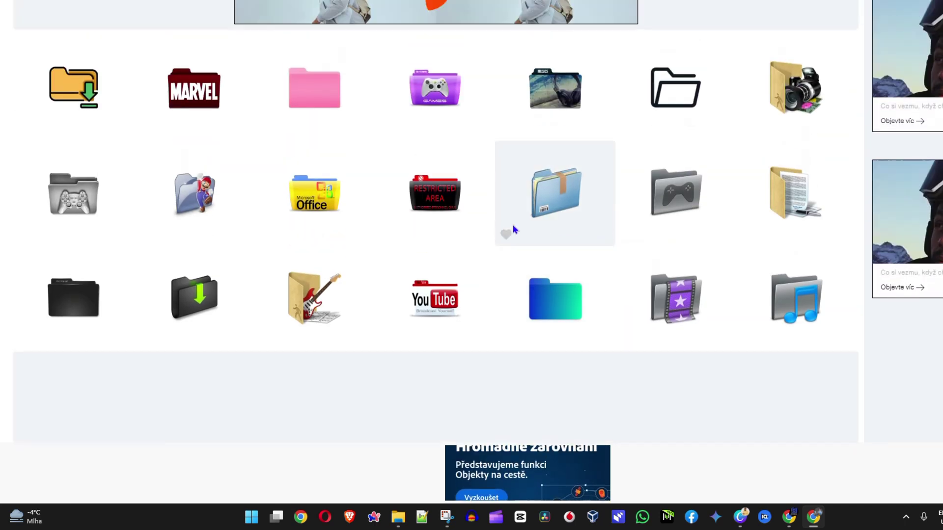
{"action": "left_click", "coordinate": [546, 303]}
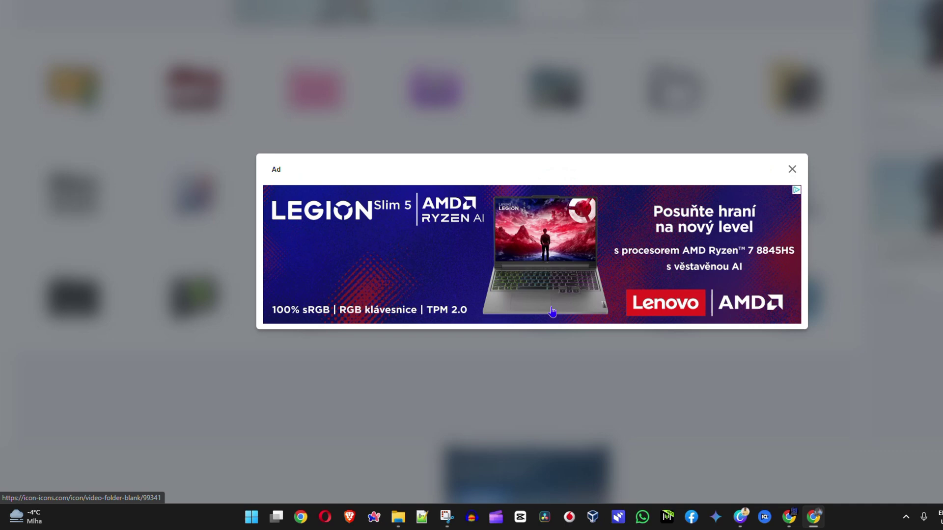
{"action": "left_click", "coordinate": [792, 169]}
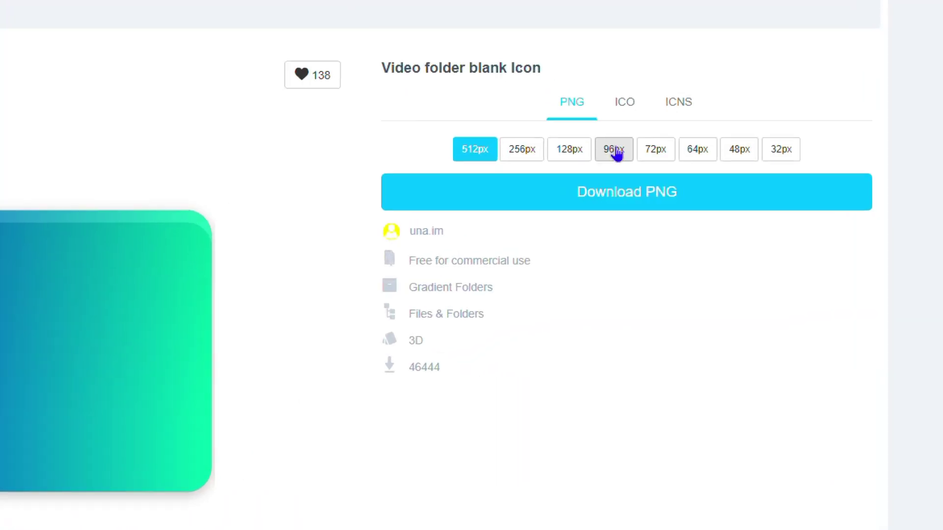
{"action": "left_click", "coordinate": [545, 59]}
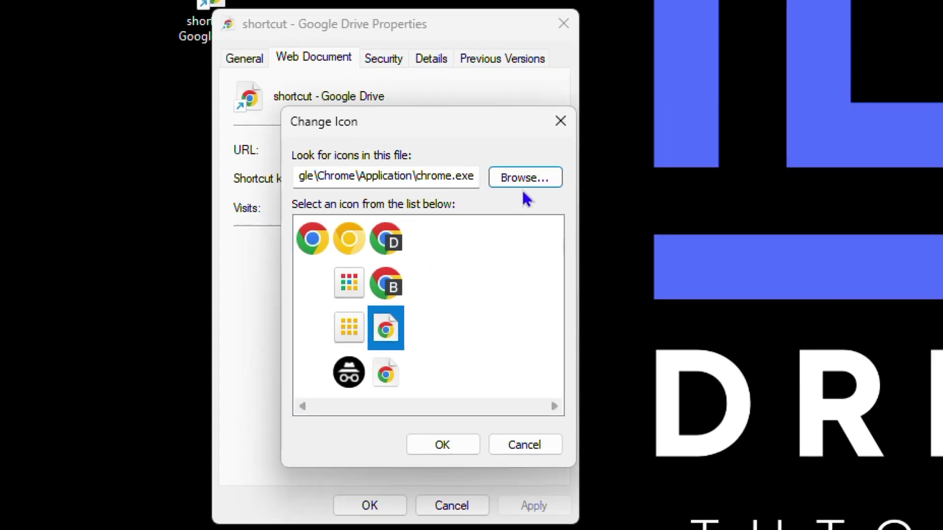
Set the link's icon to videofolderblank_99341 from Downloads and apply it.
{"action": "left_click", "coordinate": [525, 177]}
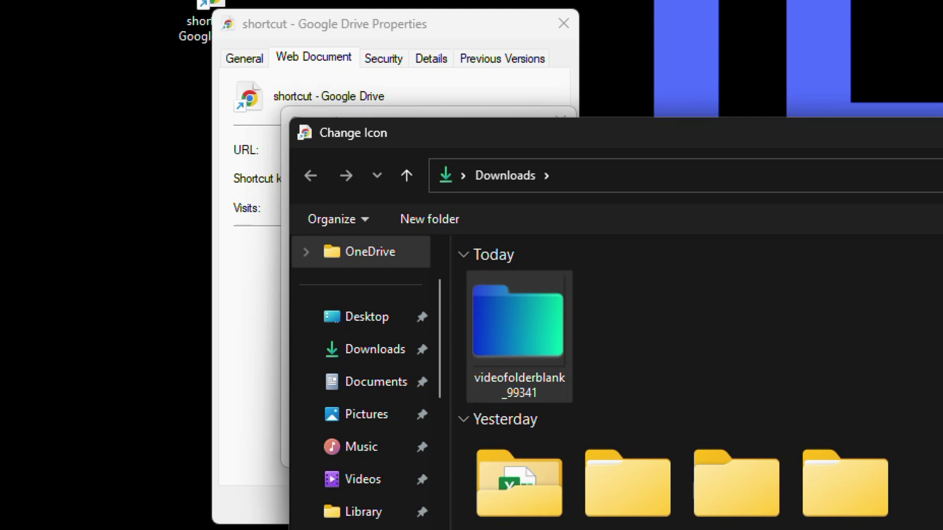
{"action": "key", "text": "Return"}
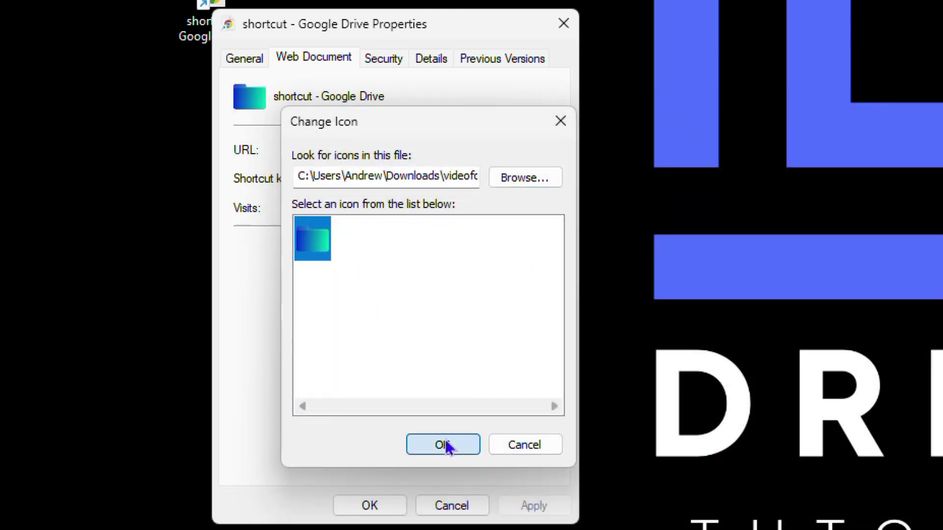
{"action": "left_click", "coordinate": [442, 445]}
{"action": "left_click", "coordinate": [536, 507]}
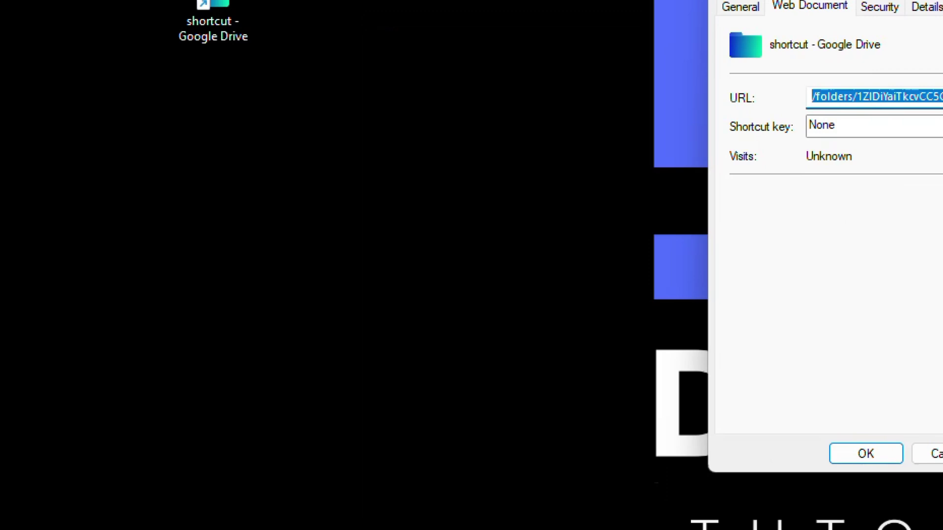
Close the shortcut's properties and keep the name 'Shortcut - Google Drive' with its gradient folder icon.
{"action": "left_click", "coordinate": [370, 506]}
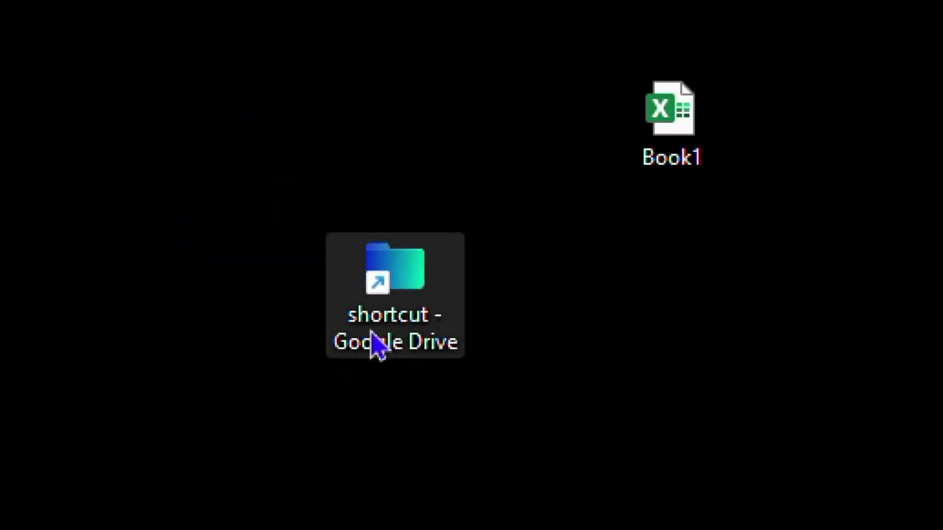
{"action": "left_click", "coordinate": [420, 342]}
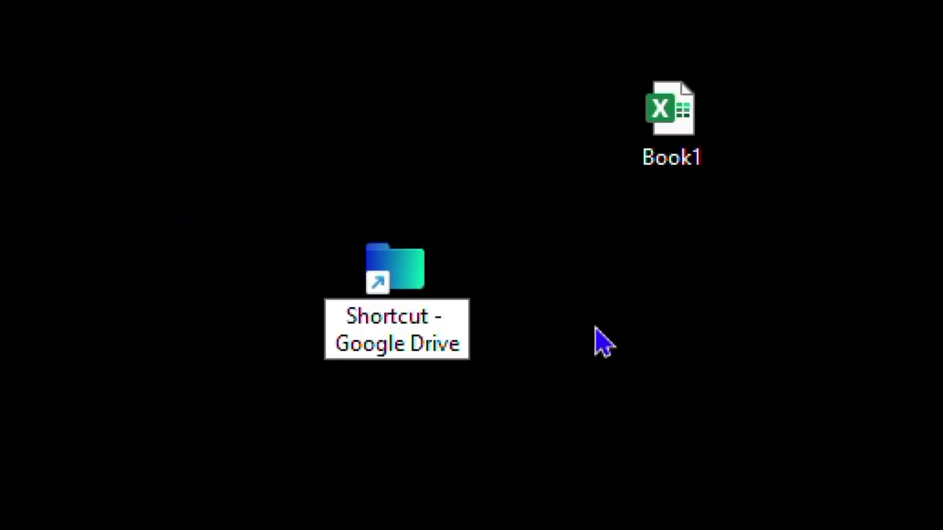
{"action": "key", "text": "Return"}
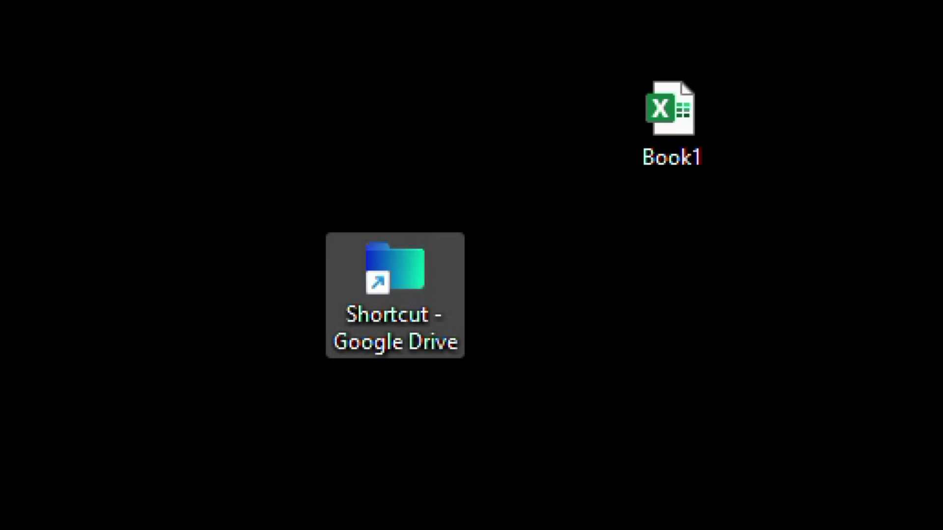